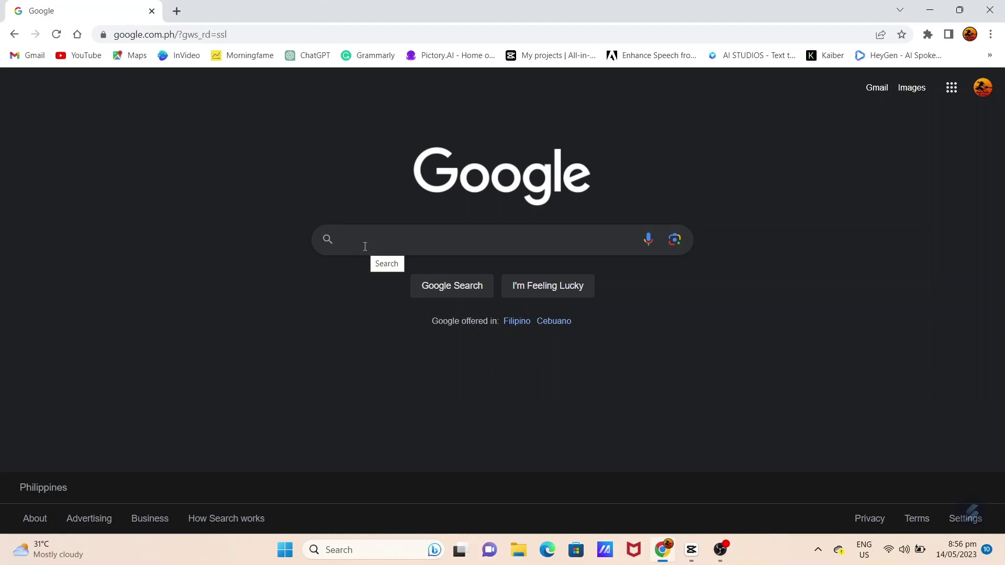
Search Google for 'heygen ai', open the heygen.com result and go to its sign-in page
text(he)
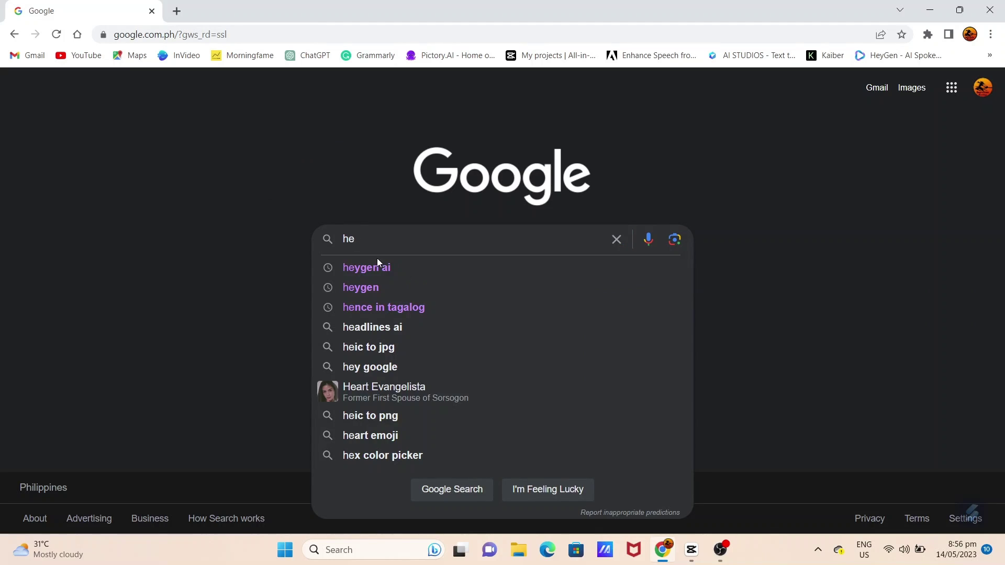
click(377, 260)
click(160, 343)
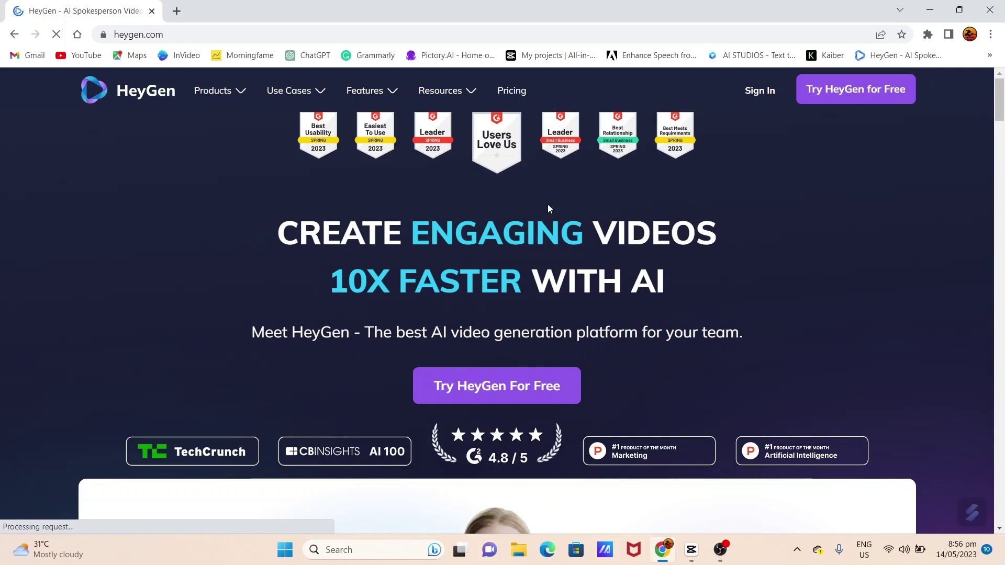
scroll(541, 253, down, 5)
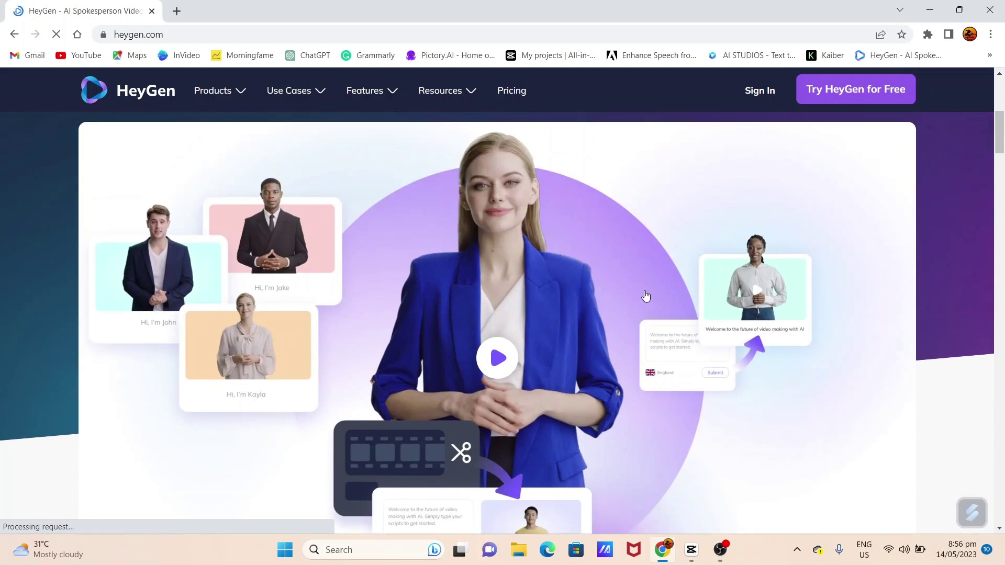
scroll(646, 297, up, 5)
click(511, 386)
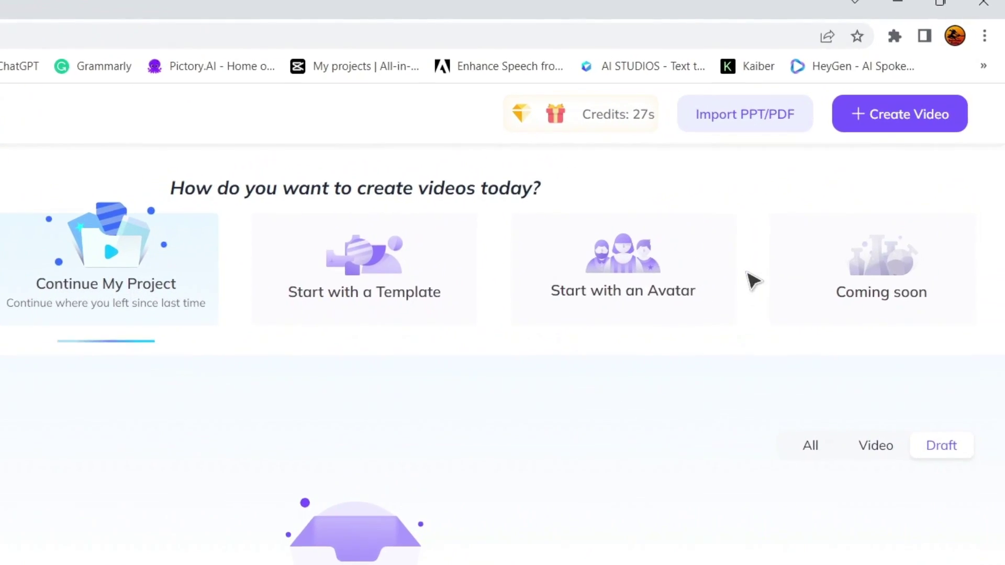
Start a new Landscape-format video, opening the Untitled Video draft in the editor
click(919, 99)
click(704, 277)
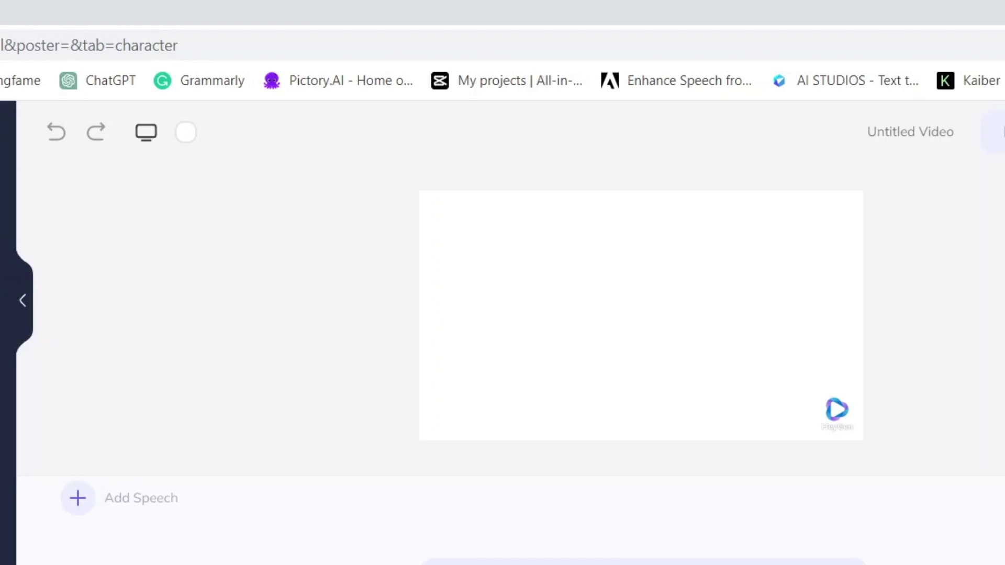
scroll(79, 523, down, 5)
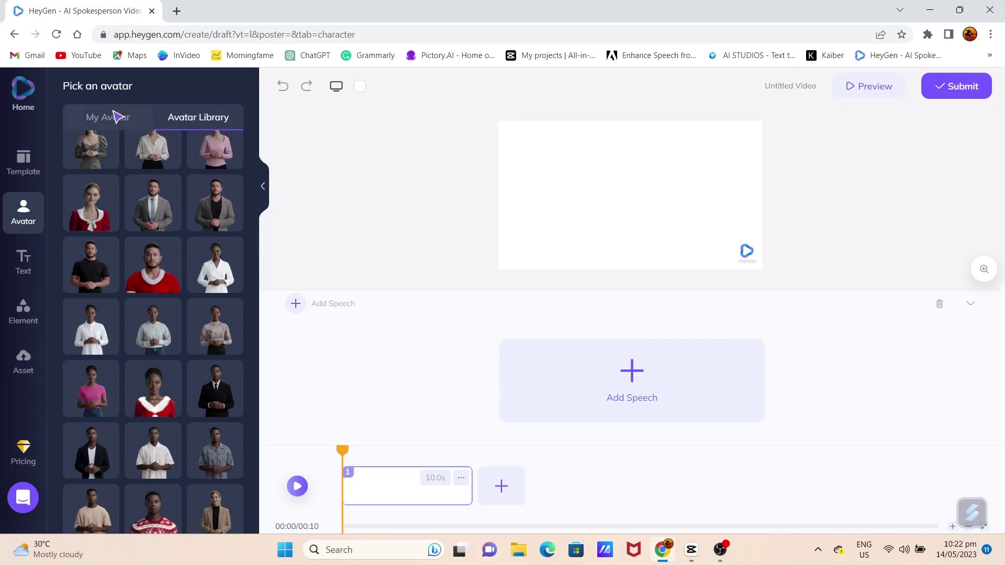
Open the AI Outfit generator from My Avatar's Get your own options
click(182, 190)
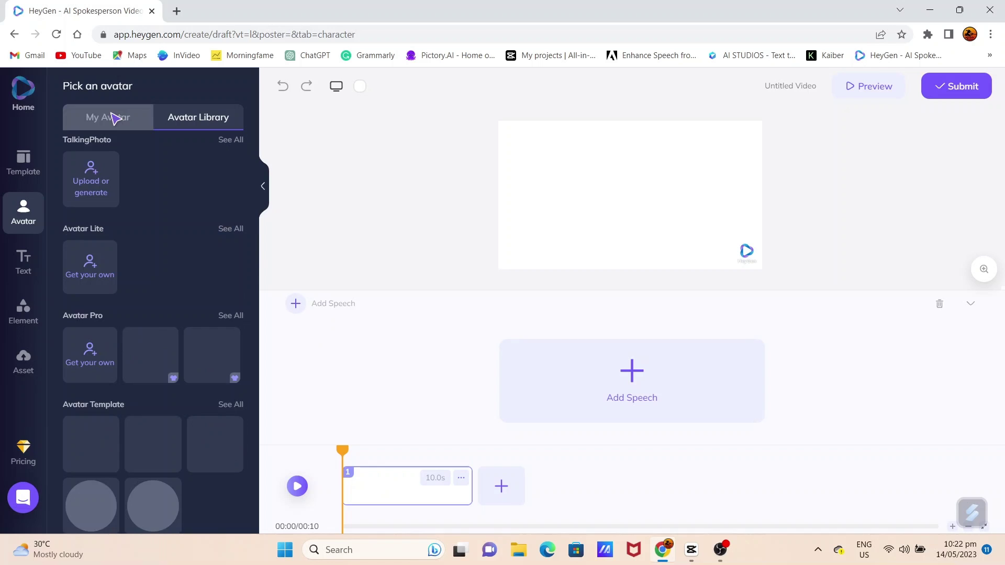
click(98, 365)
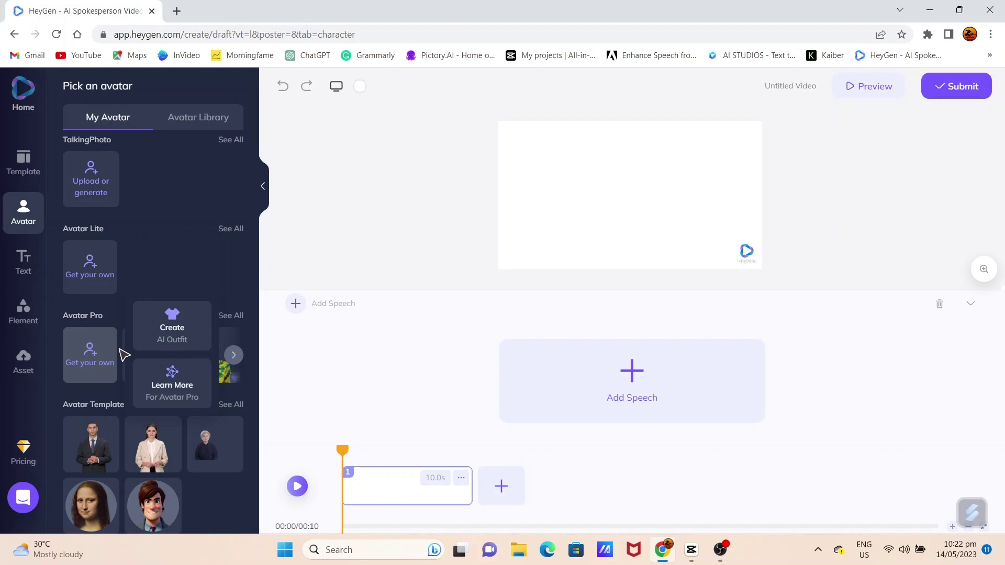
click(177, 334)
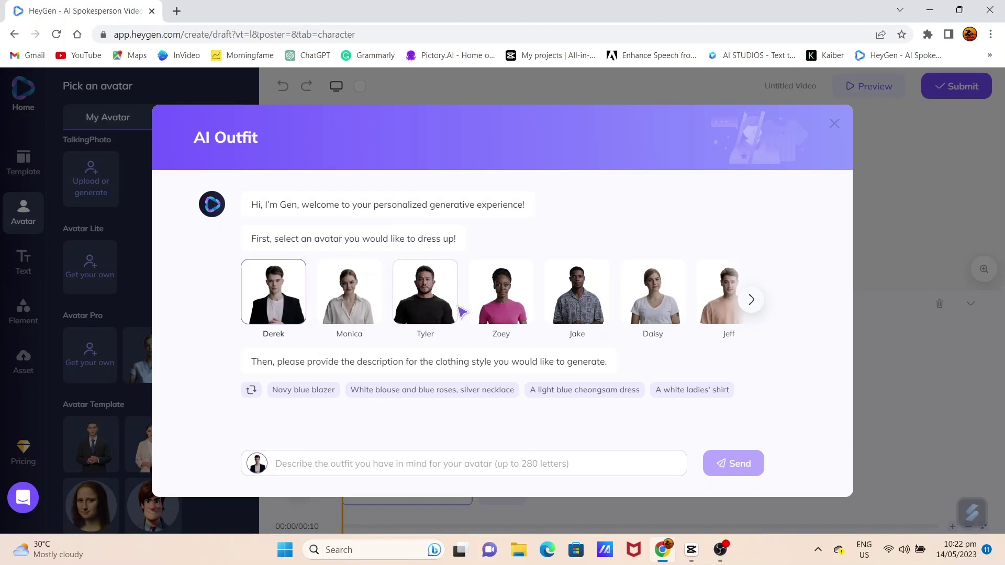
Choose Angela and paste the 'long sleeve red silk kimono with golden wave patterns' description
click(526, 311)
click(602, 310)
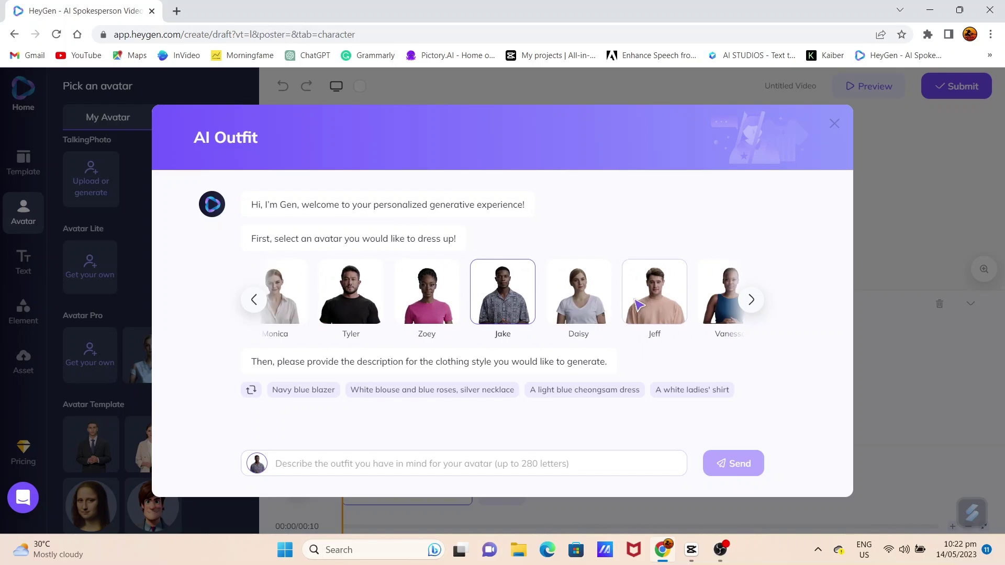
click(654, 309)
click(657, 308)
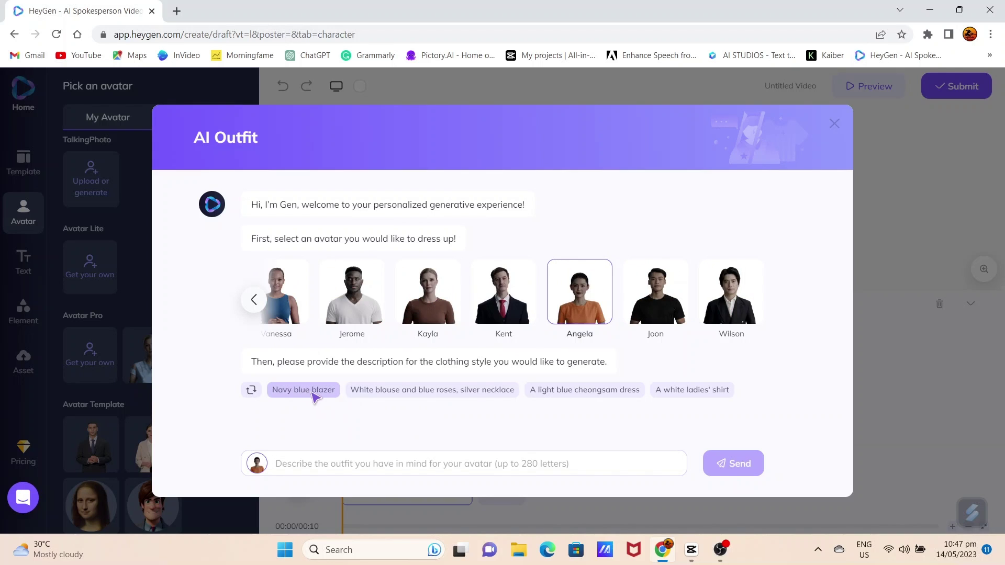
click(344, 470)
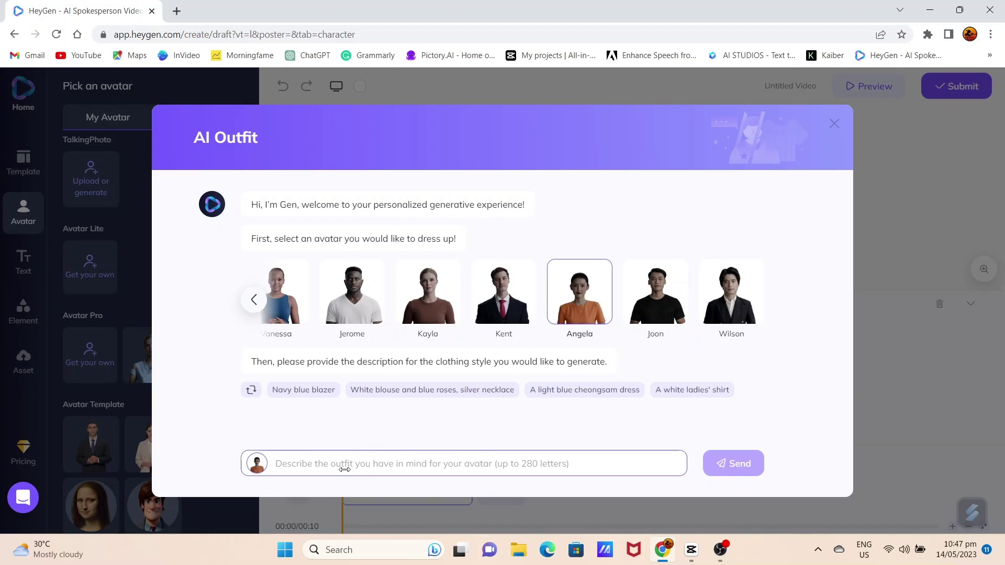
text(a long sleeve red silk kimono with golden wave patterns)
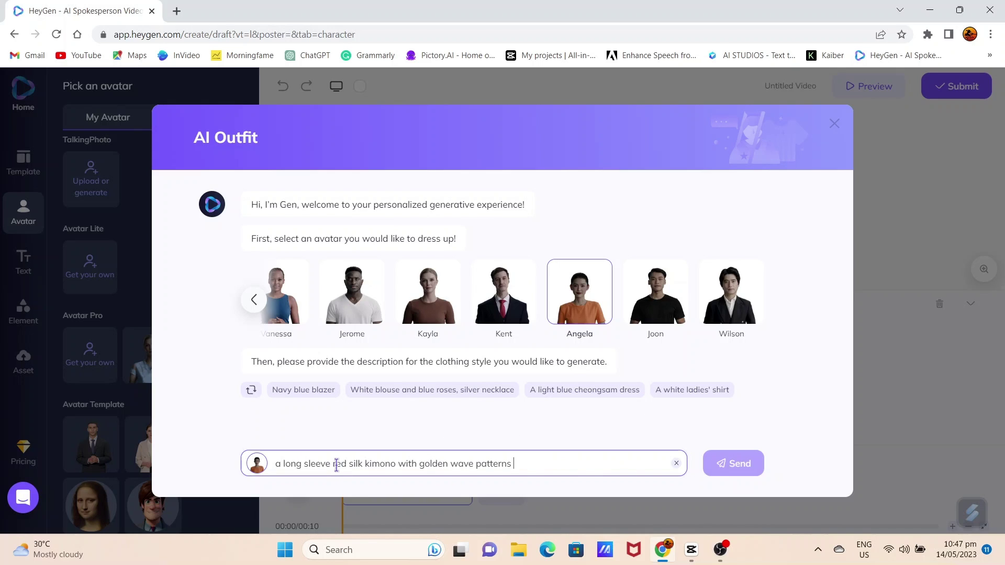
Send the kimono prompt and review the first four generated outfits on Angela
click(751, 473)
click(750, 471)
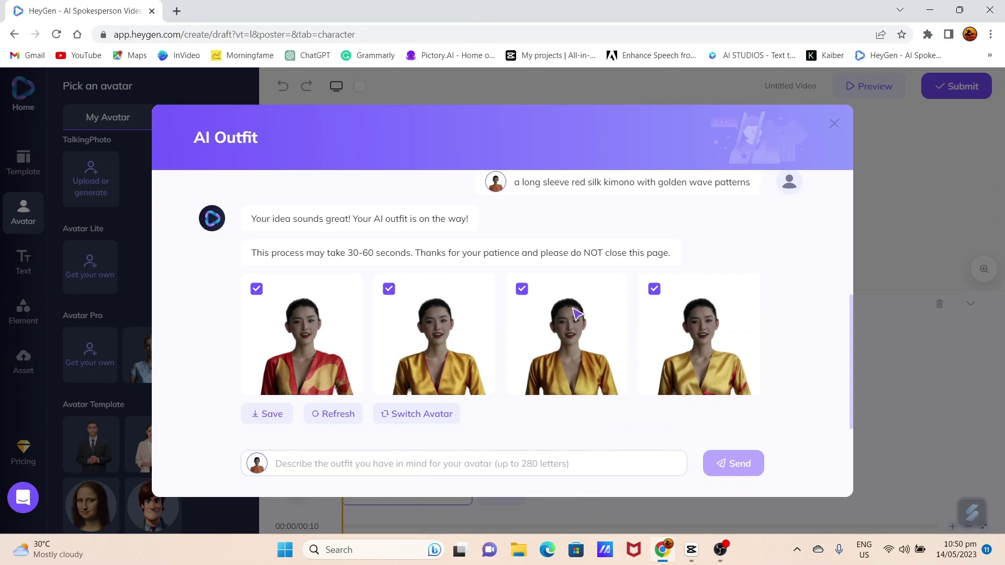
scroll(693, 262, up, 5)
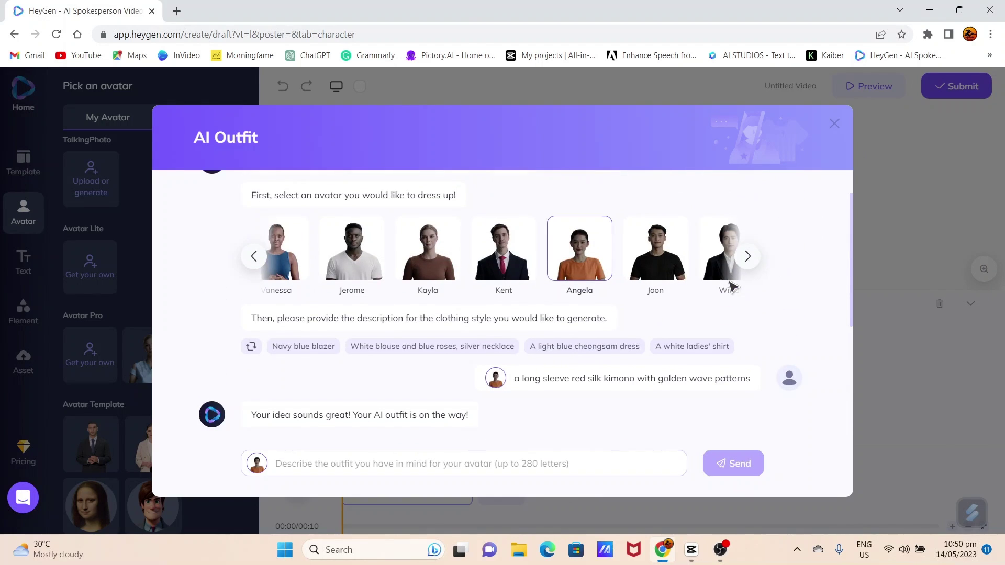
scroll(731, 288, down, 3)
scroll(725, 298, down, 1)
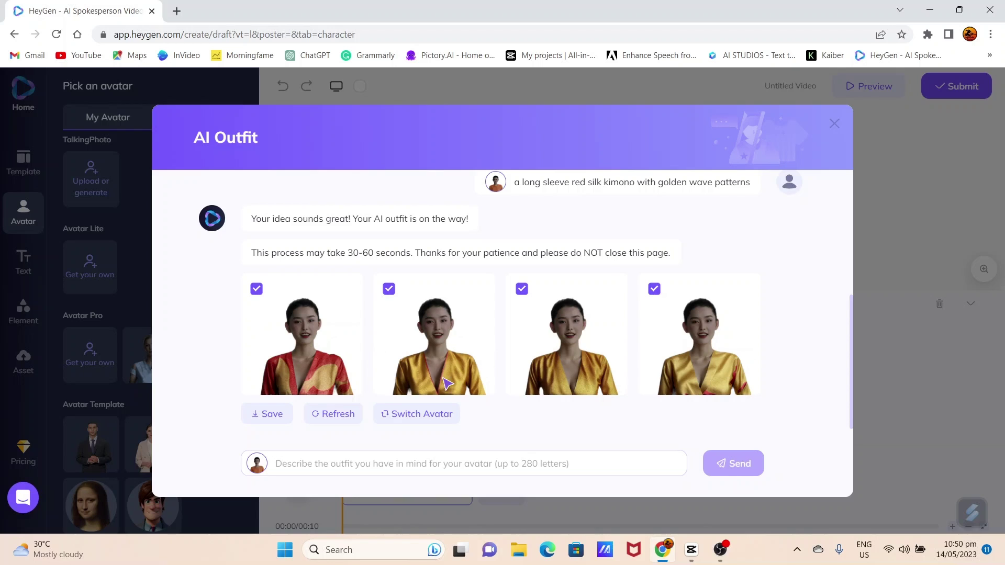
Generate a second outfit set, save the first set and close the AI Outfit window
click(339, 417)
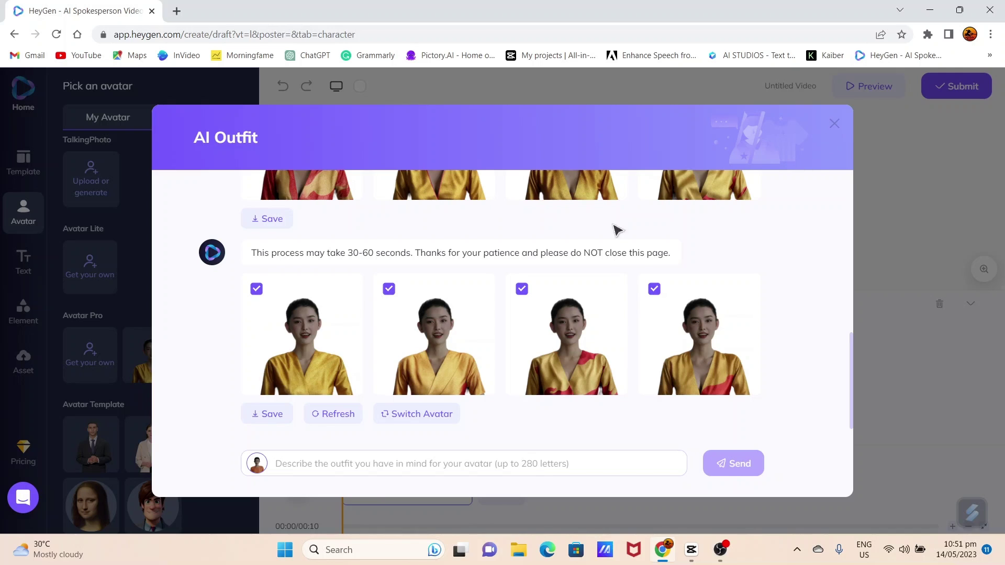
scroll(386, 307, up, 3)
click(269, 349)
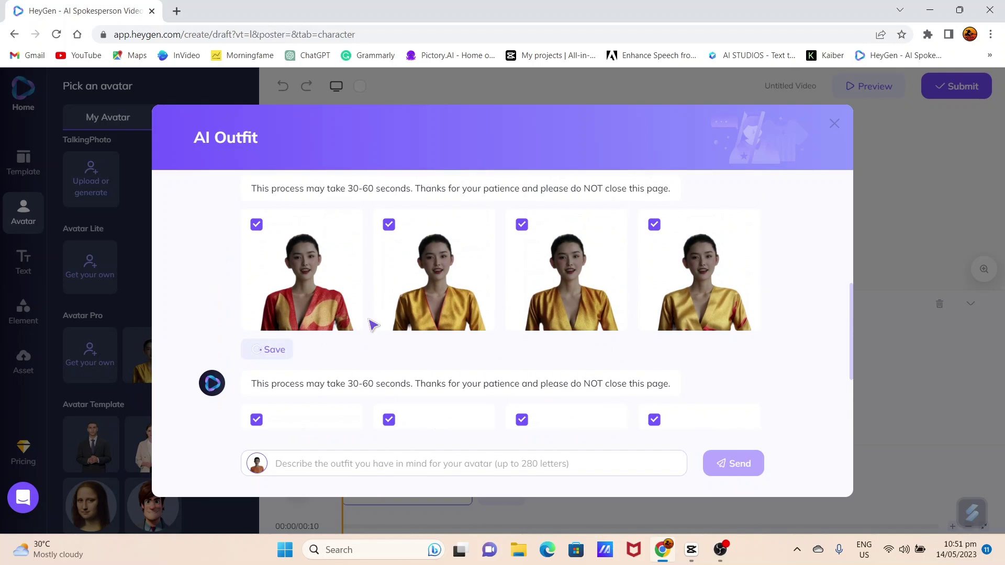
click(833, 124)
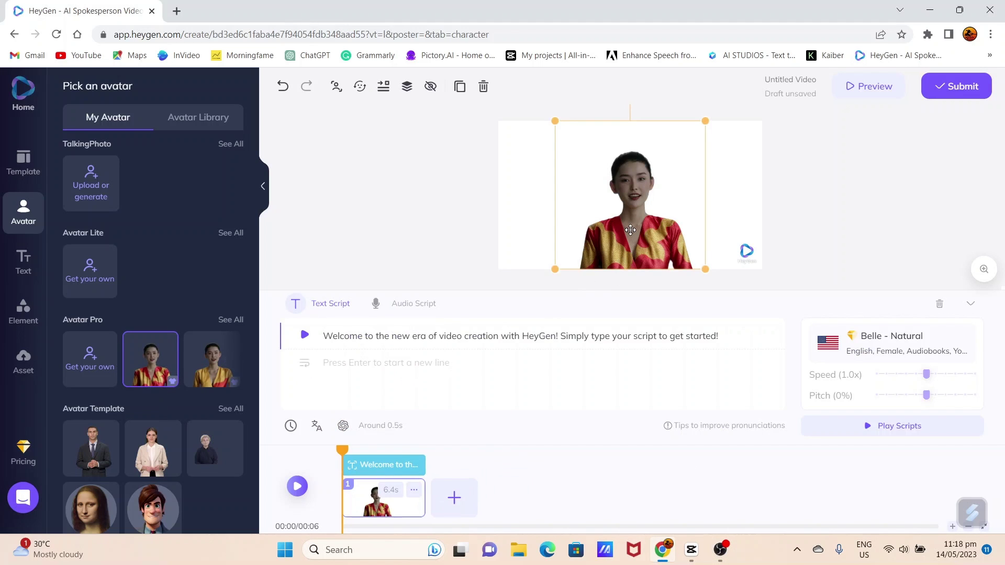
Reposition the kimono avatar and set a Tokyo lantern-alley stock image as the background
mouse_move(630, 230)
mouse_down()
mouse_move(678, 233)
mouse_move(606, 234)
mouse_move(638, 234)
mouse_up()
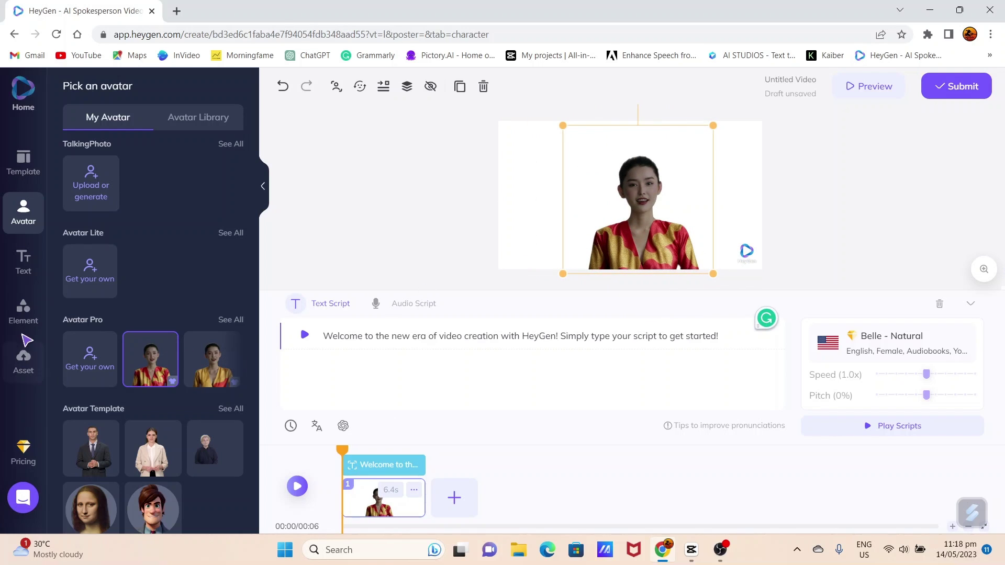
click(23, 308)
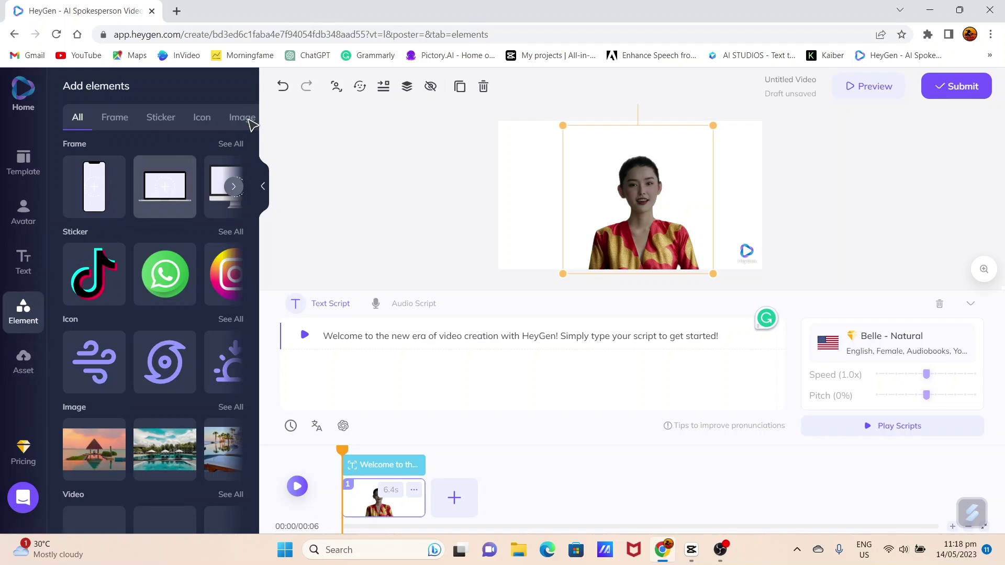
click(246, 119)
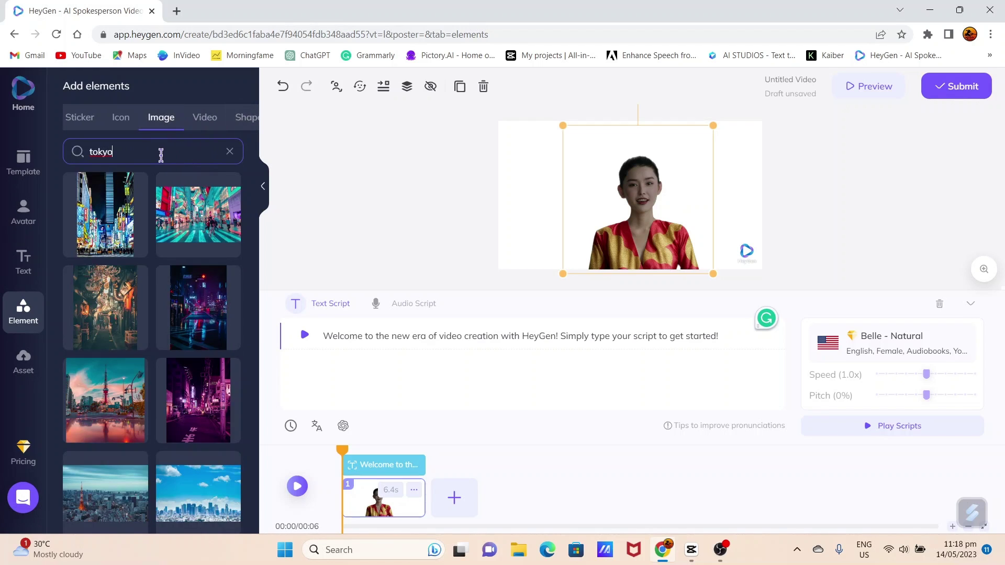
scroll(152, 367, down, 5)
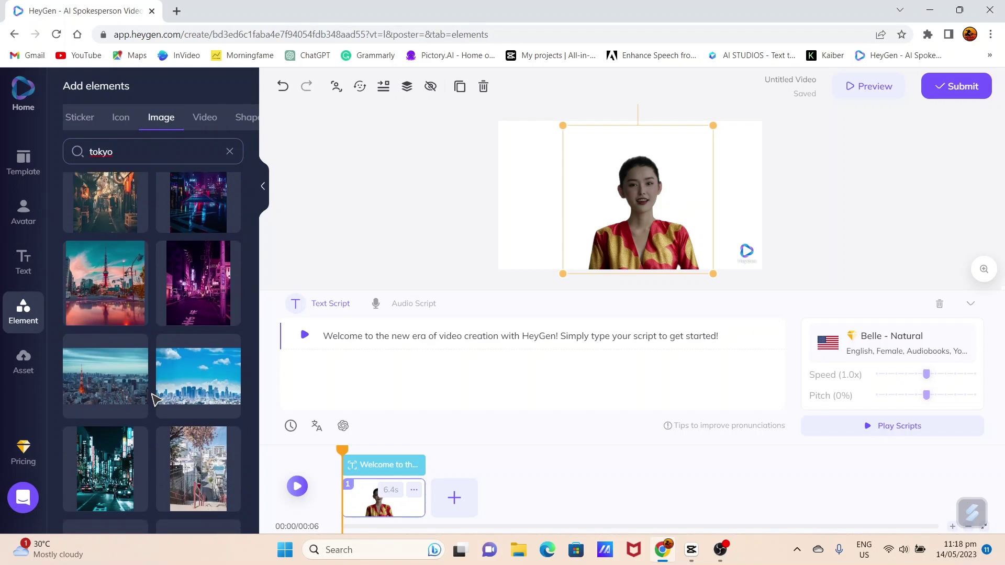
click(105, 417)
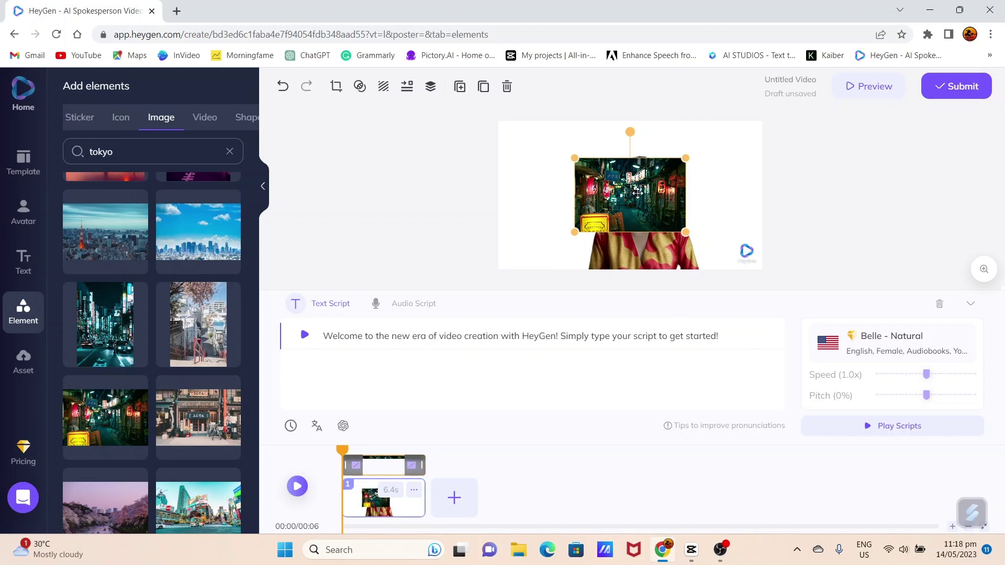
right_click(639, 200)
click(680, 254)
Paste the new channel welcome script and submit the video for rendering, confirming the credits
click(527, 346)
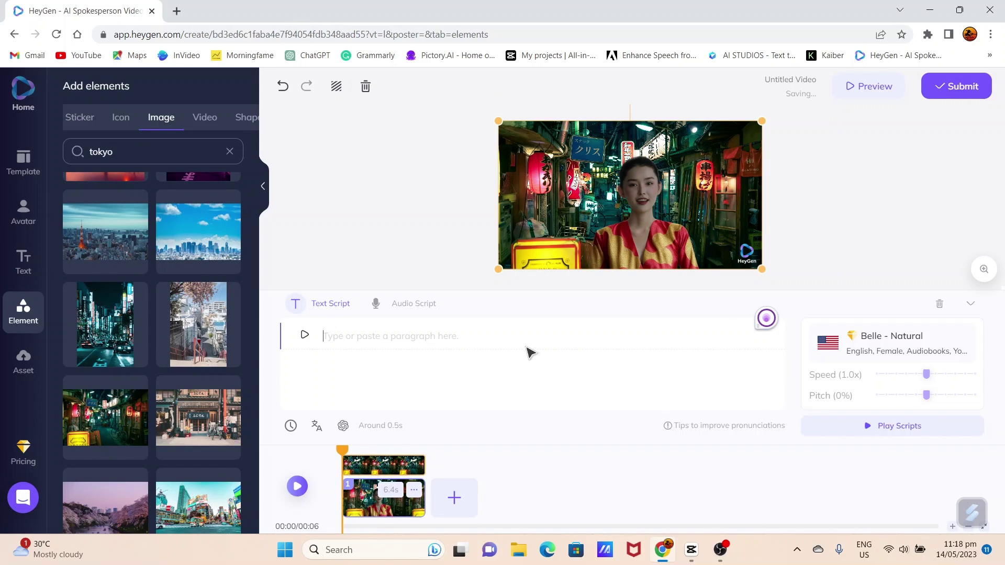
text(hello guys, welcome to Moneyfesting AI. if you like this video, please consider subscribing to my channel, thank you so much)
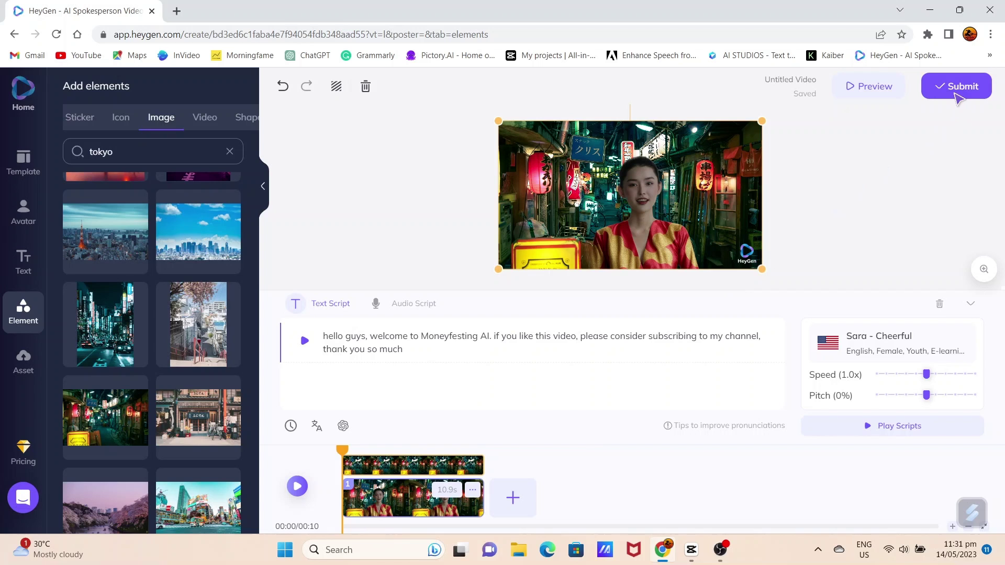
click(956, 86)
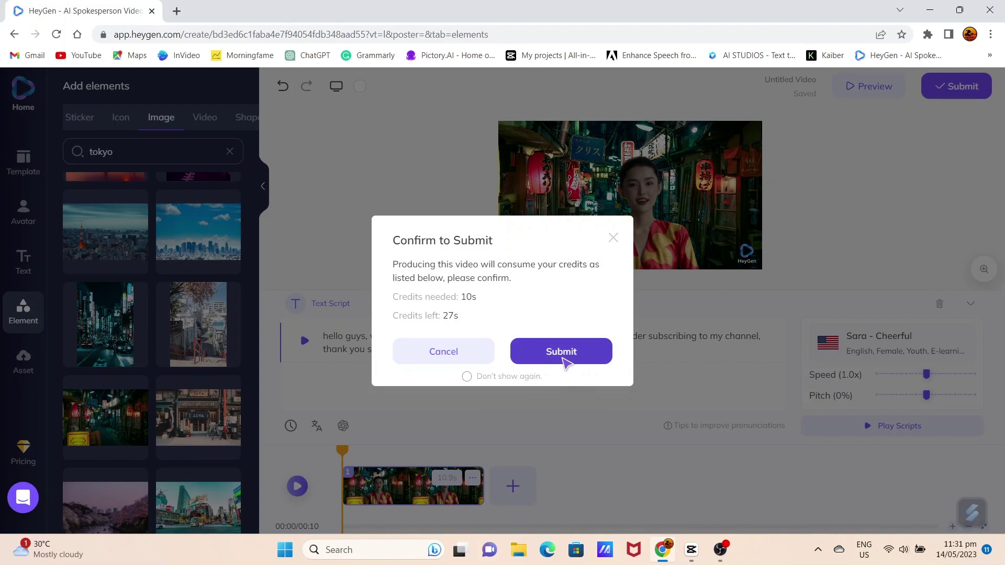
click(565, 359)
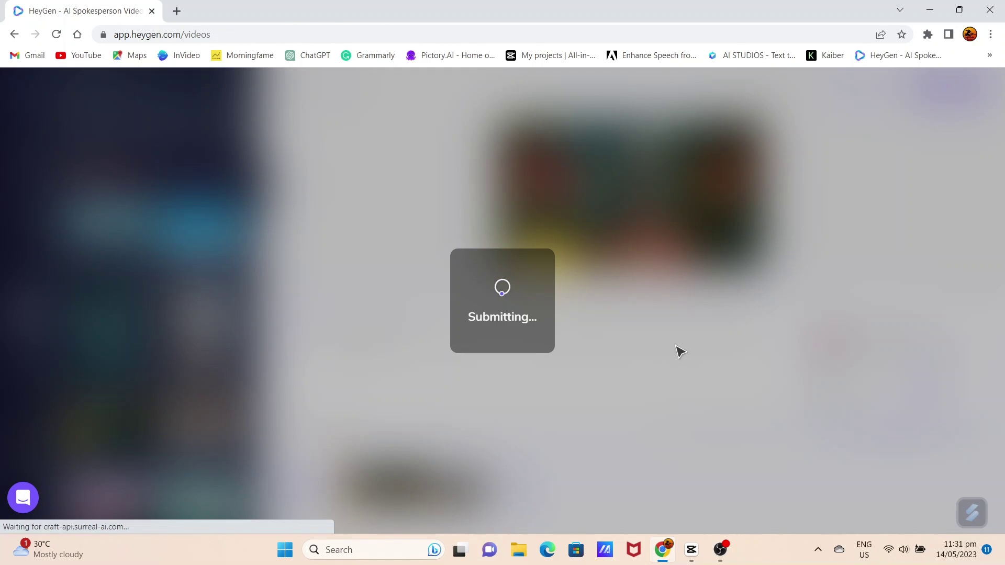